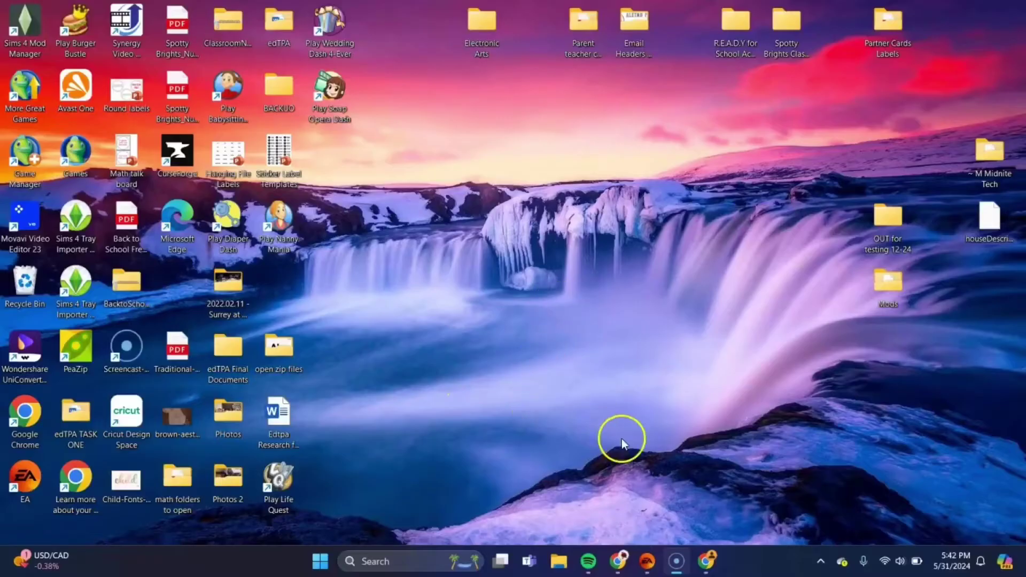
Open Google Chrome in a maximized window and go to scummvm.org
{"action": "left_click", "coordinate": [706, 560]}
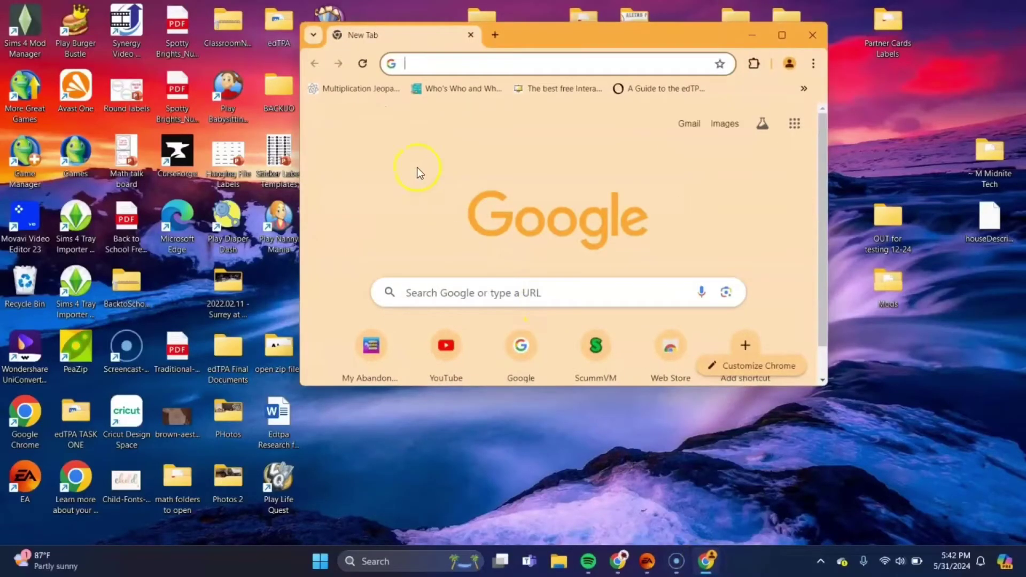
{"action": "left_click", "coordinate": [782, 34]}
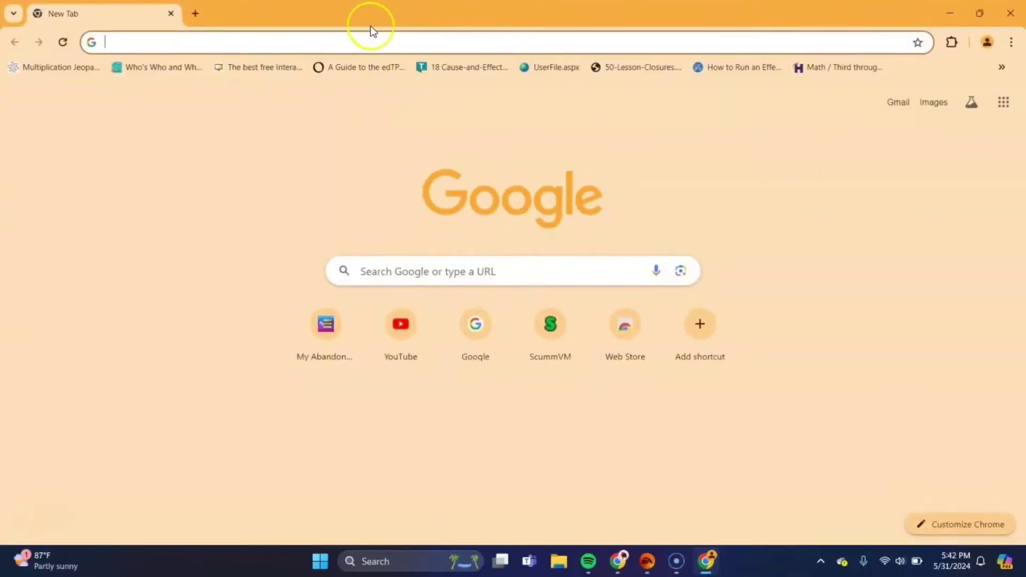
{"action": "type", "text": "scu"}
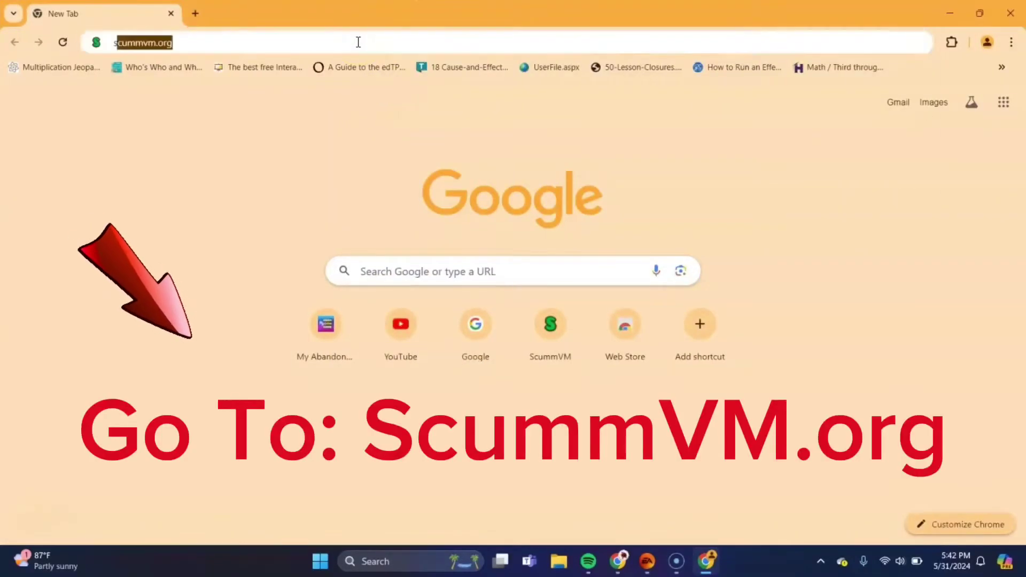
{"action": "type", "text": "mm"}
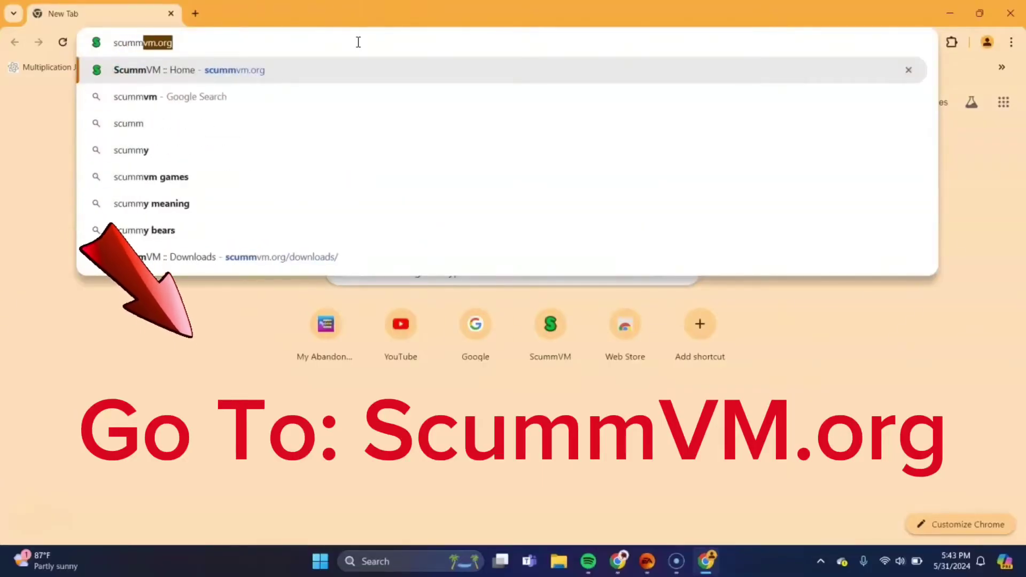
{"action": "type", "text": "vm.org"}
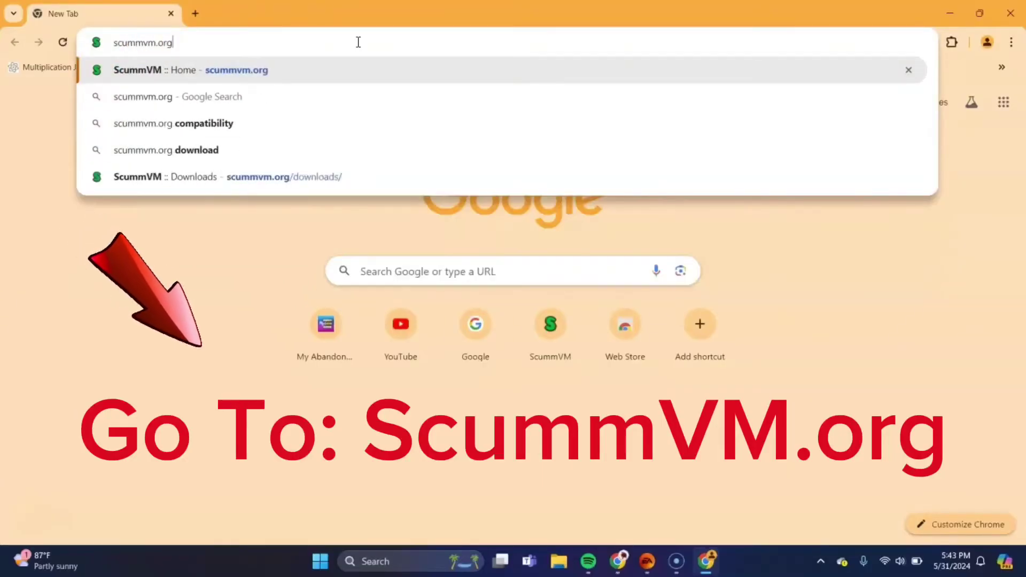
{"action": "key", "text": "Return"}
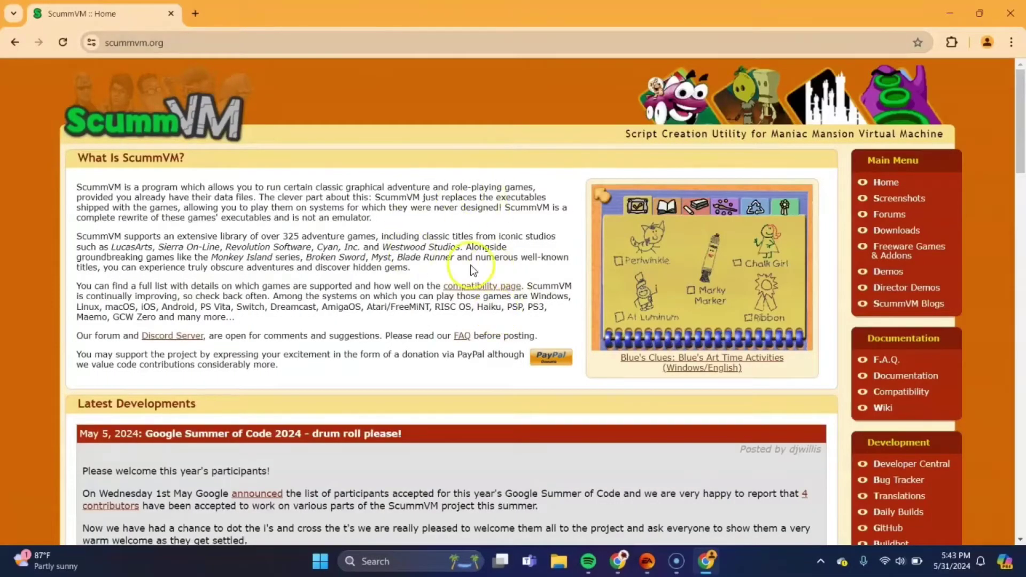
Download the recommended ScummVM 2.8.1 Windows installer from the site's downloads page
{"action": "scroll", "coordinate": [473, 270], "scroll_direction": "down", "scroll_amount": 1}
{"action": "left_click_drag", "start_coordinate": [472, 270], "coordinate": [651, 94]}
{"action": "left_click", "coordinate": [651, 94]}
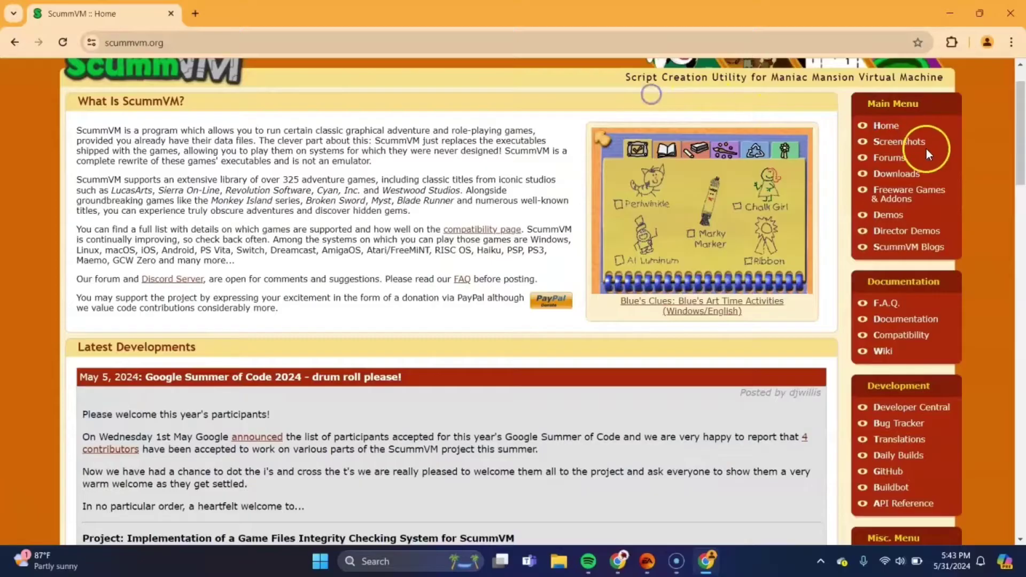
{"action": "left_click", "coordinate": [898, 174]}
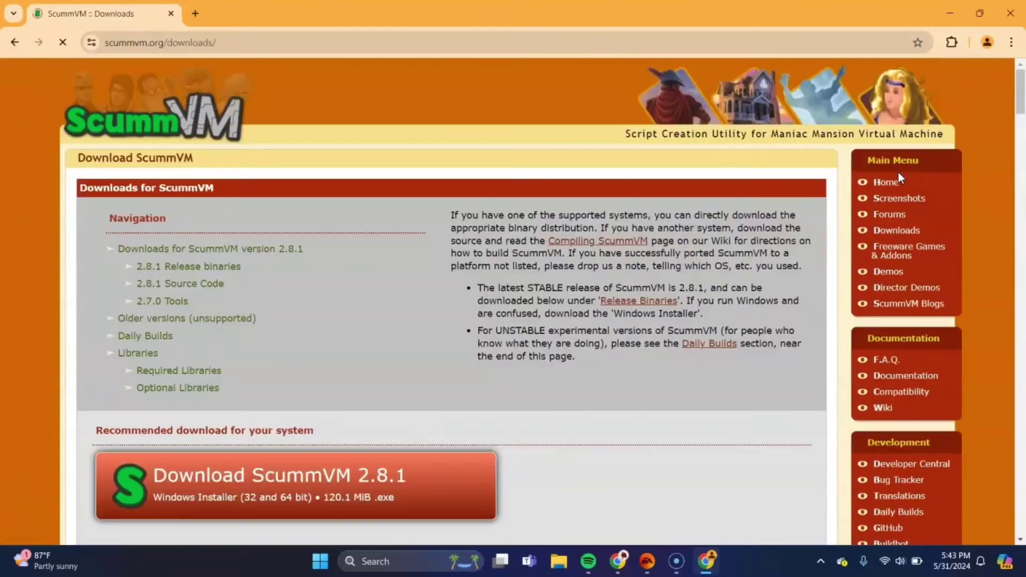
{"action": "scroll", "coordinate": [304, 322], "scroll_direction": "down", "scroll_amount": 1}
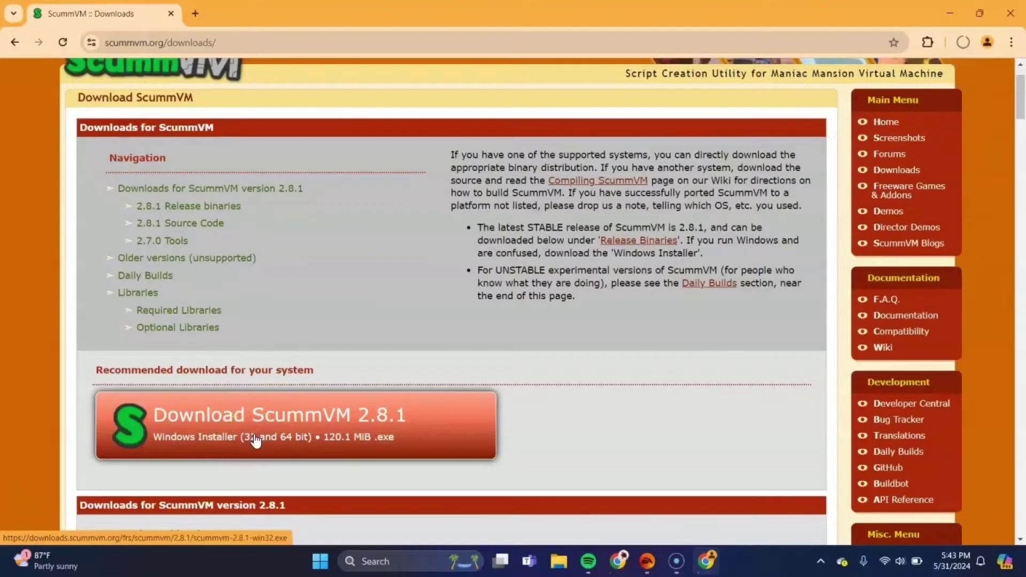
{"action": "left_click", "coordinate": [403, 287]}
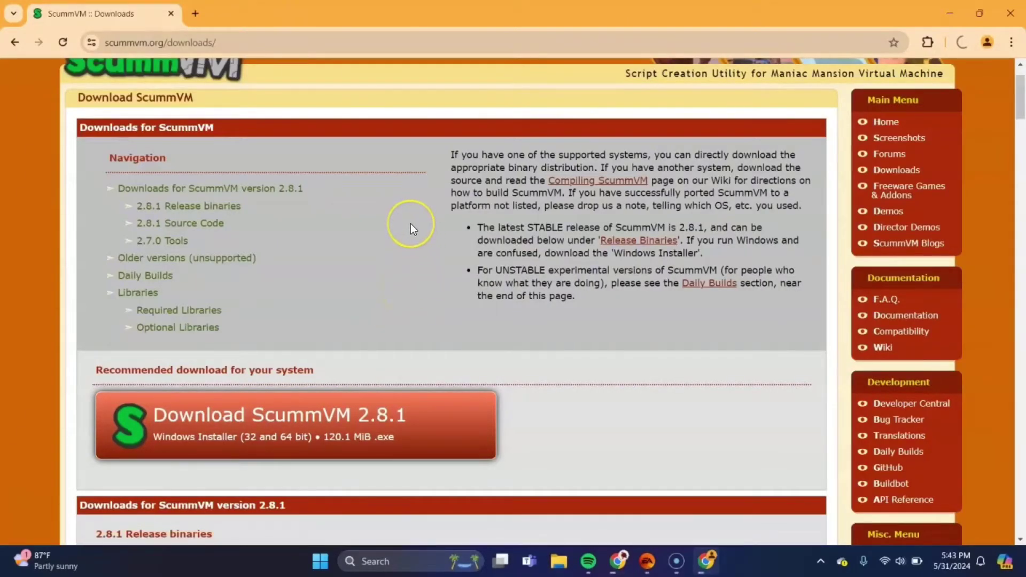
Go to myabandonware.com in the same browser tab
{"action": "scroll", "coordinate": [410, 224], "scroll_direction": "up", "scroll_amount": 1}
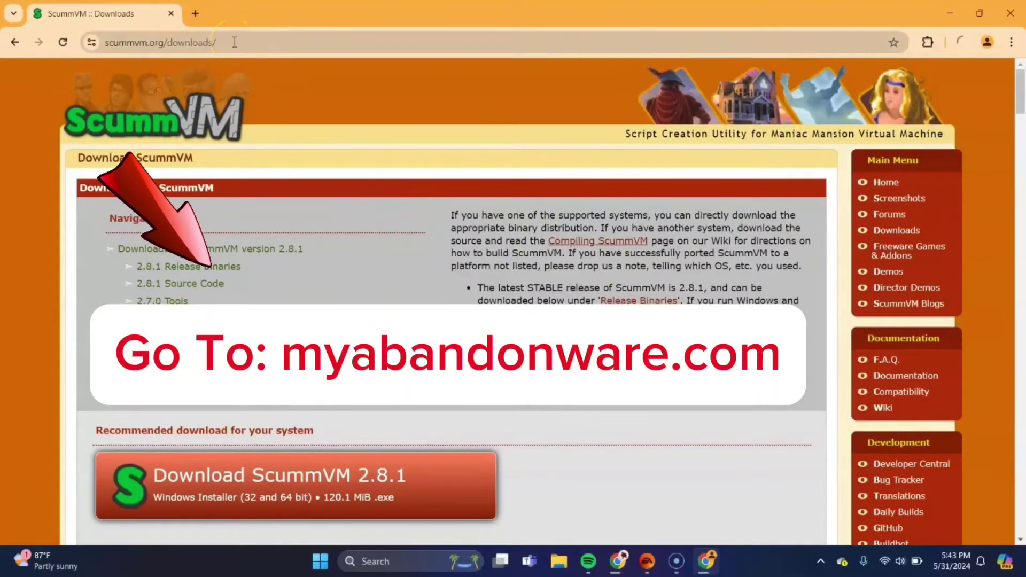
{"action": "left_click", "coordinate": [234, 42]}
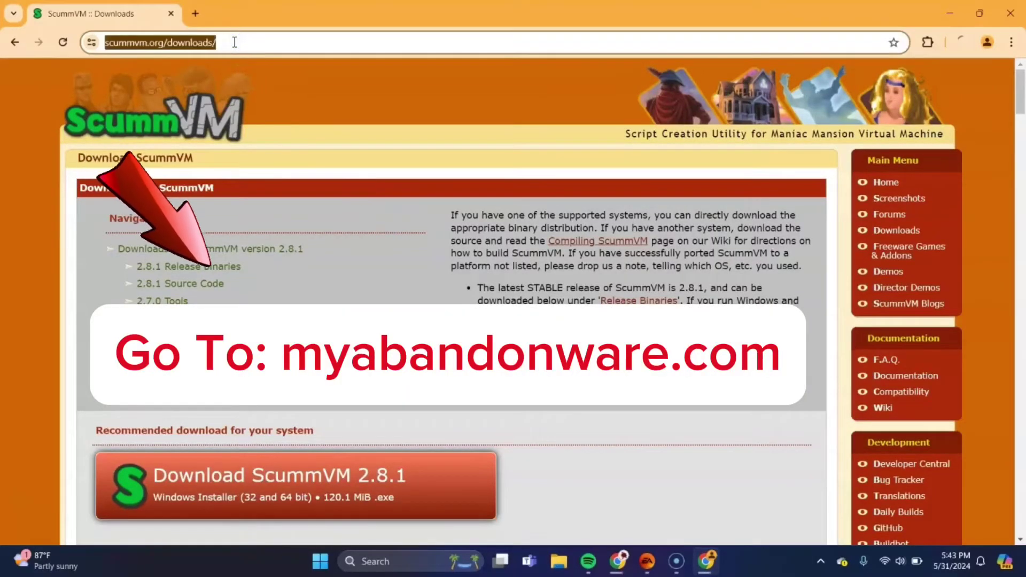
{"action": "type", "text": "my"}
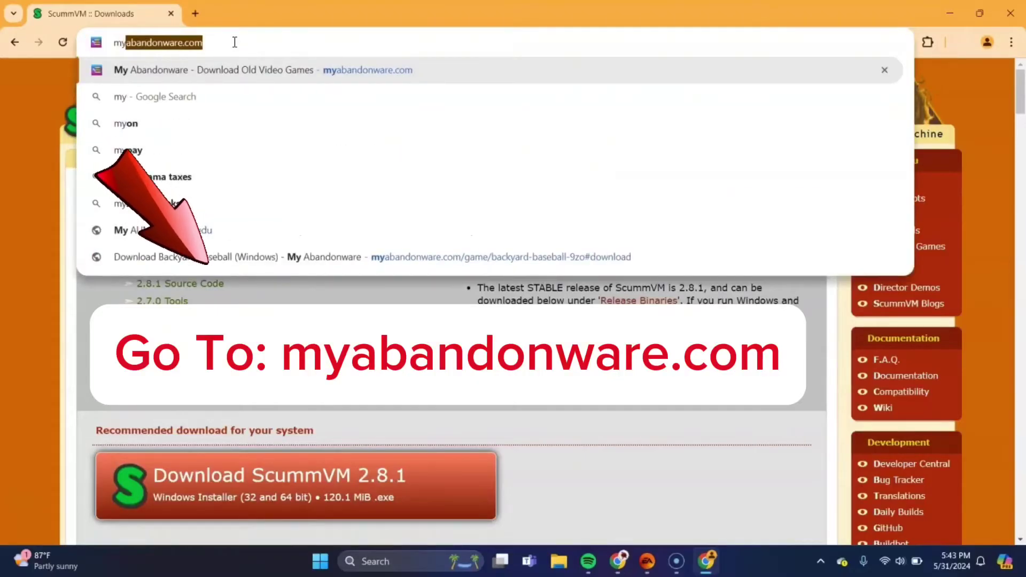
{"action": "type", "text": "abandonw"}
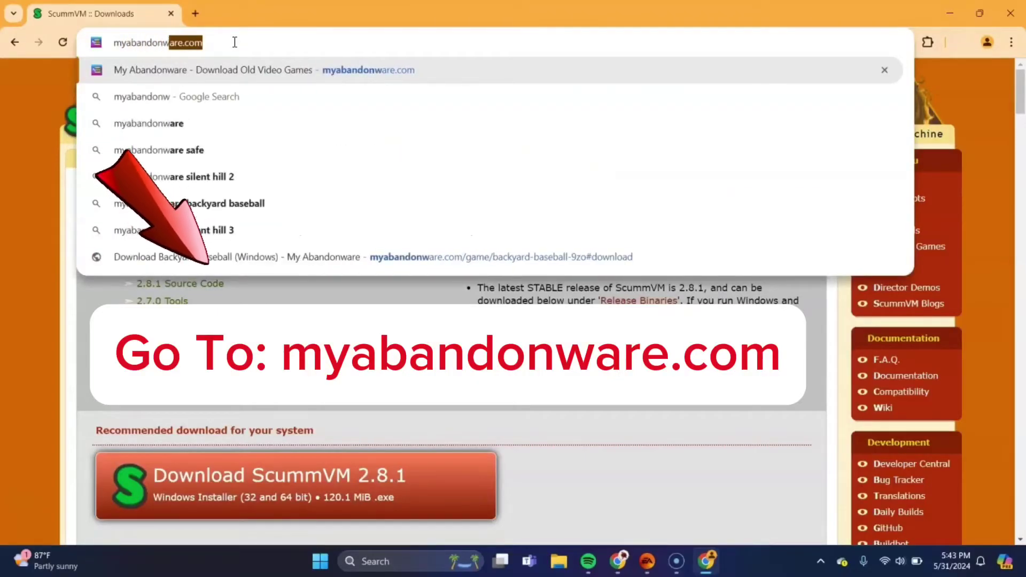
{"action": "type", "text": "are.com"}
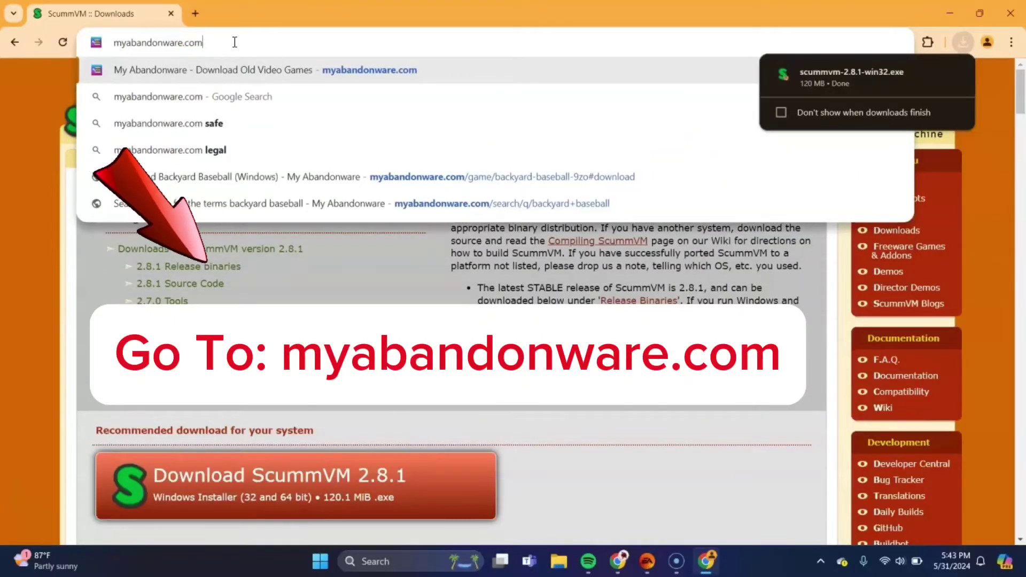
{"action": "key", "text": "Return"}
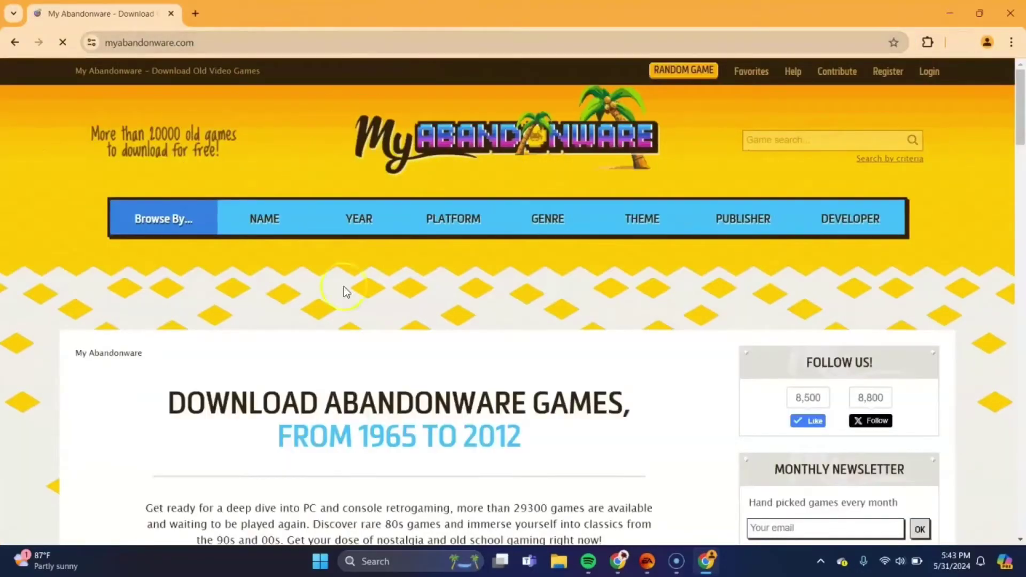
Search the My Abandonware game library for "backyard baseball"
{"action": "scroll", "coordinate": [361, 316], "scroll_direction": "down", "scroll_amount": 1}
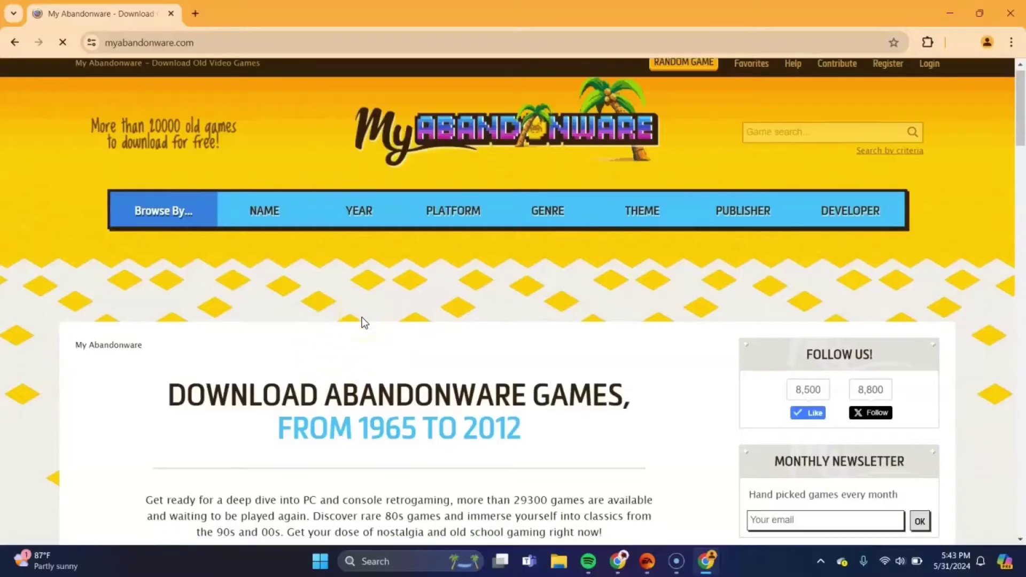
{"action": "scroll", "coordinate": [361, 317], "scroll_direction": "down", "scroll_amount": 1}
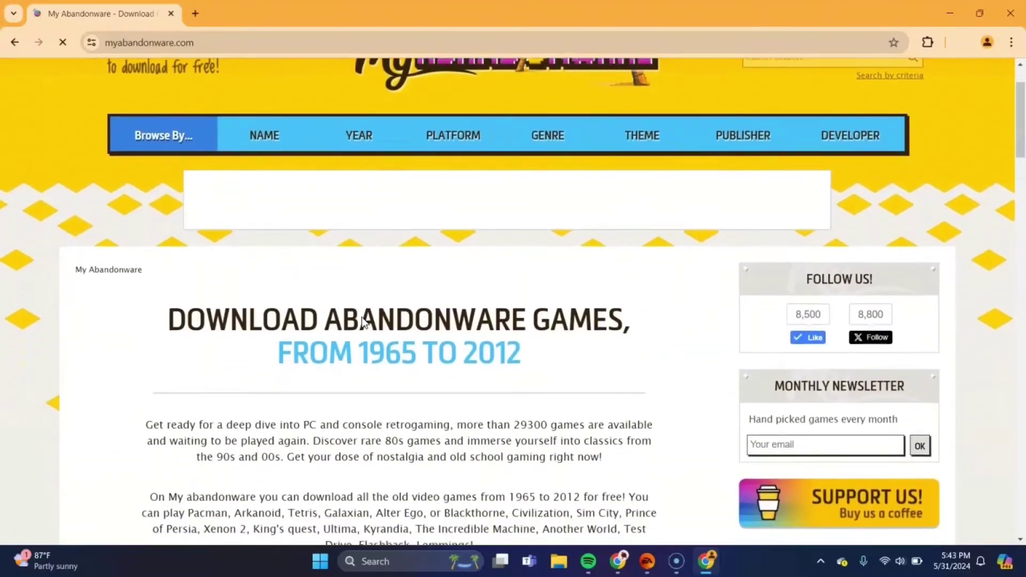
{"action": "scroll", "coordinate": [362, 316], "scroll_direction": "up", "scroll_amount": 2}
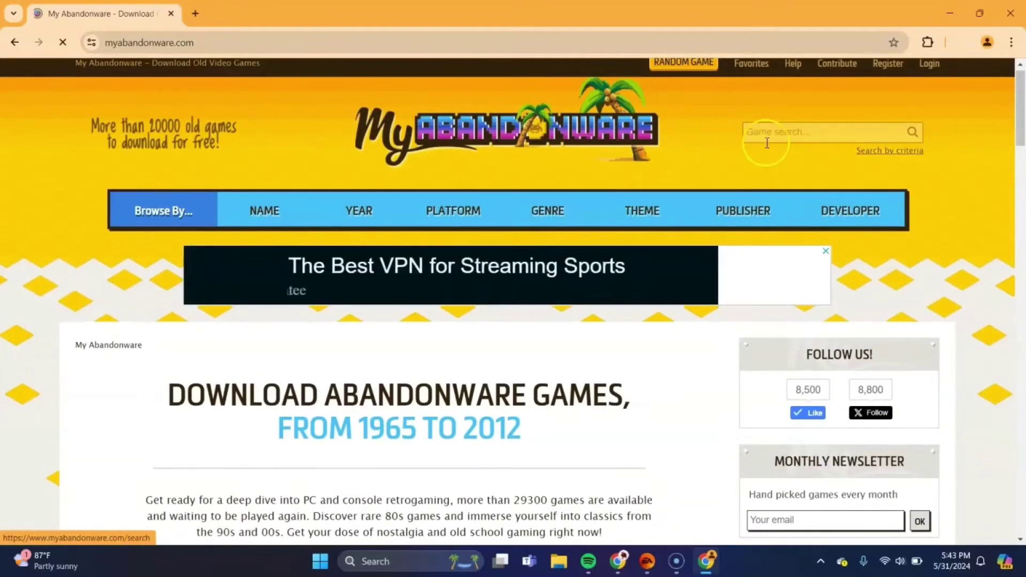
{"action": "left_click", "coordinate": [764, 133]}
{"action": "type", "text": "backyard b"}
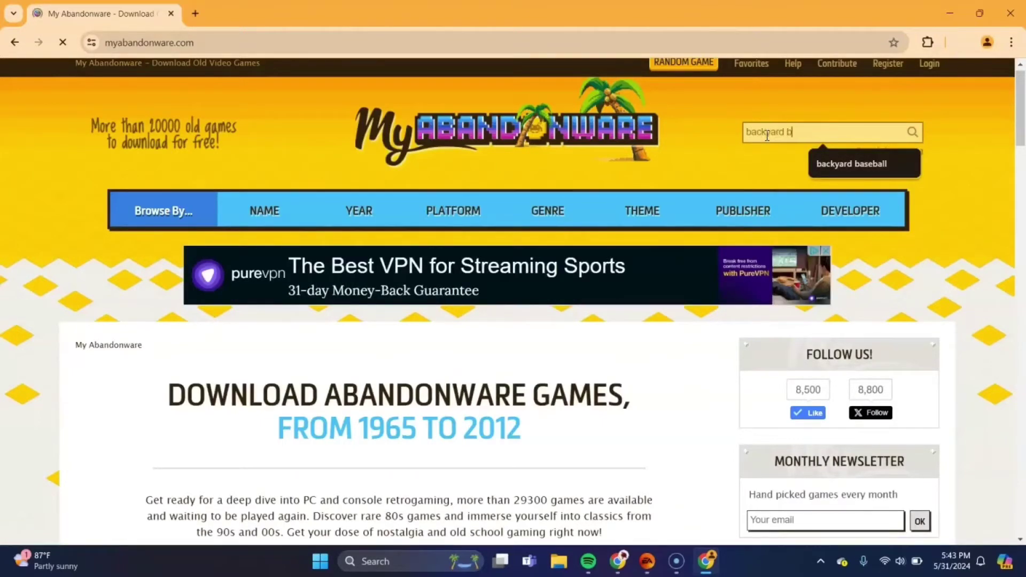
{"action": "type", "text": "aseball"}
{"action": "key", "text": "Return"}
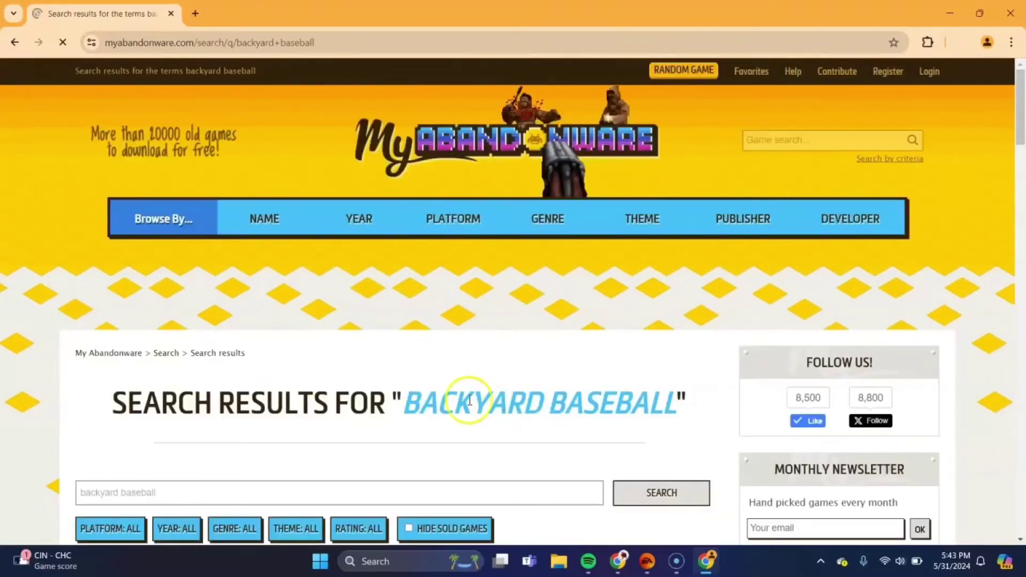
Open the page of the 1997 Windows game Backyard Baseball from the search results
{"action": "scroll", "coordinate": [317, 388], "scroll_direction": "down", "scroll_amount": 4}
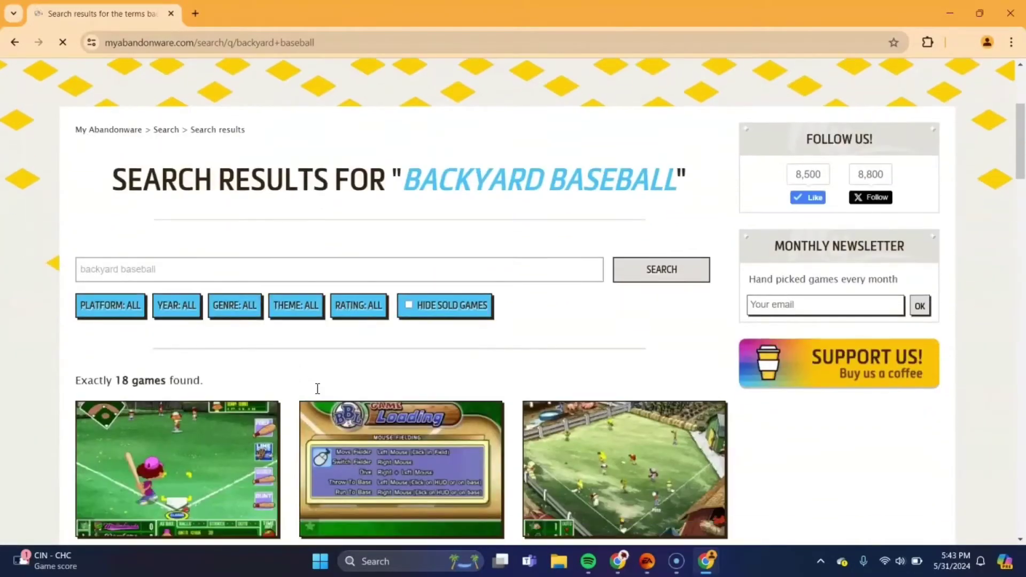
{"action": "scroll", "coordinate": [317, 388], "scroll_direction": "down", "scroll_amount": 2}
{"action": "left_click", "coordinate": [190, 425]}
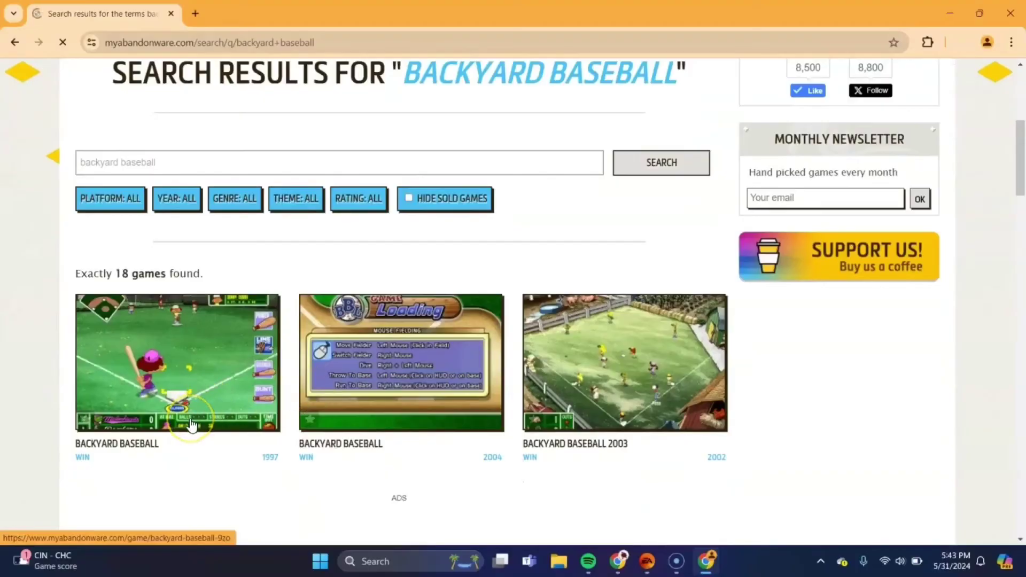
{"action": "left_click", "coordinate": [160, 431]}
{"action": "left_click", "coordinate": [277, 457]}
{"action": "left_click", "coordinate": [214, 409]}
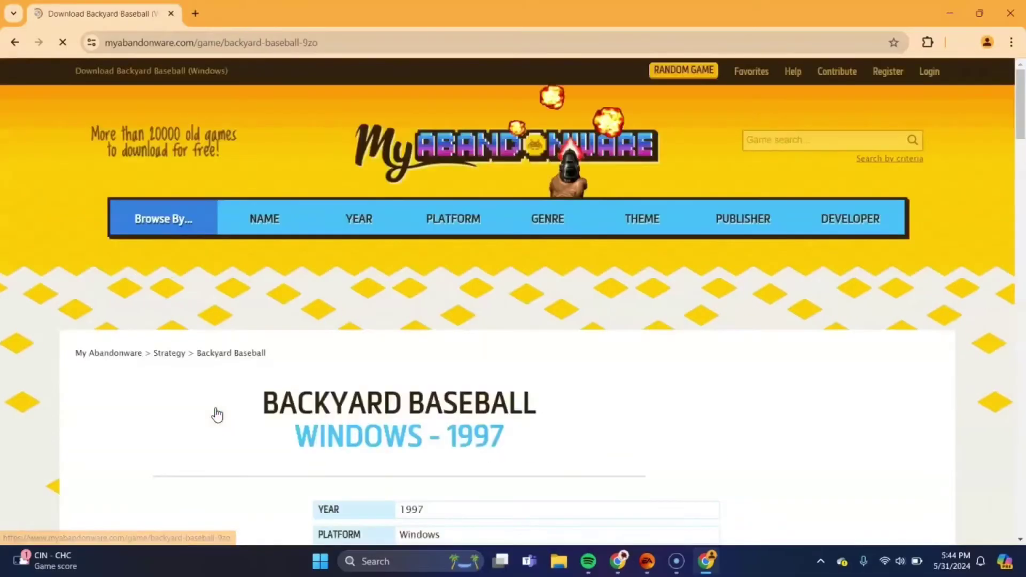
{"action": "left_click", "coordinate": [341, 425]}
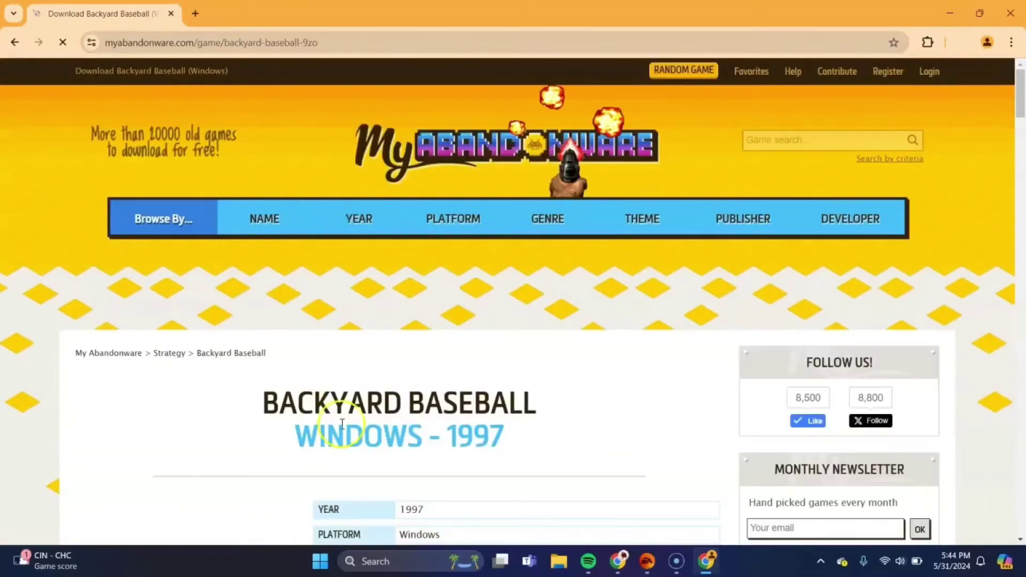
Download the ScummVM Ready version of Backyard Baseball from the game's Windows downloads
{"action": "scroll", "coordinate": [341, 425], "scroll_direction": "down", "scroll_amount": 5}
{"action": "scroll", "coordinate": [341, 424], "scroll_direction": "down", "scroll_amount": 6}
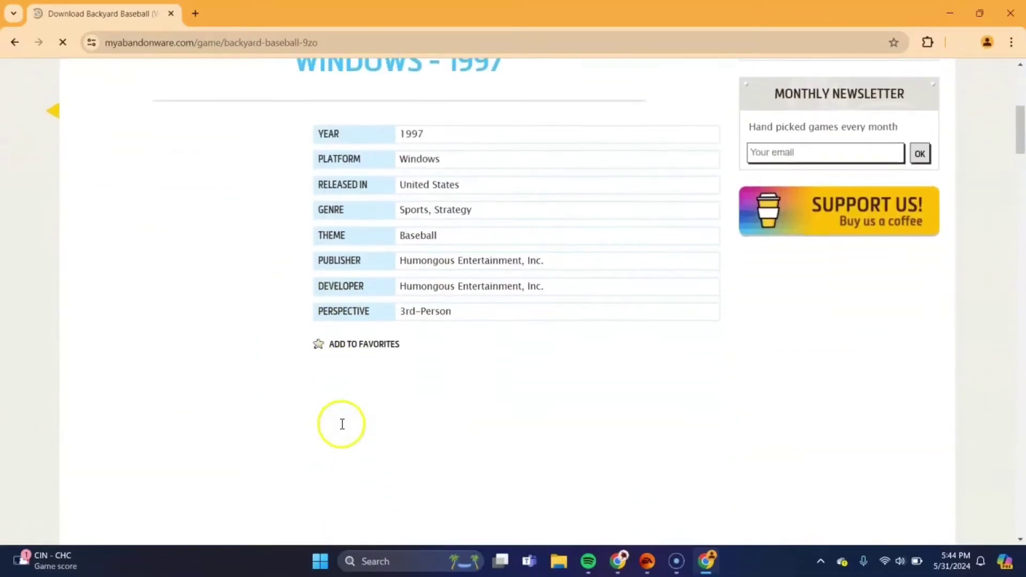
{"action": "scroll", "coordinate": [341, 424], "scroll_direction": "down", "scroll_amount": 1}
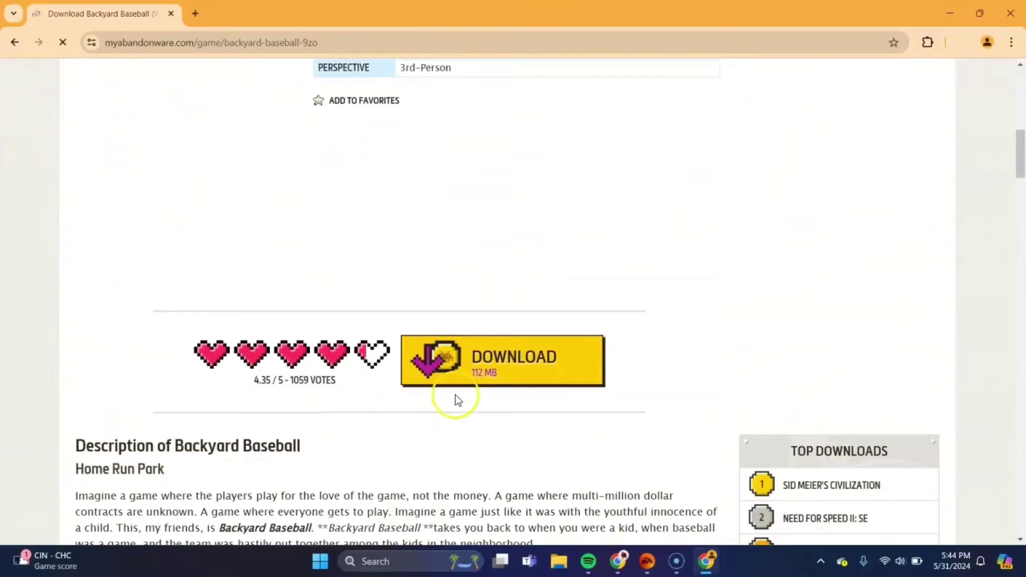
{"action": "left_click", "coordinate": [487, 362]}
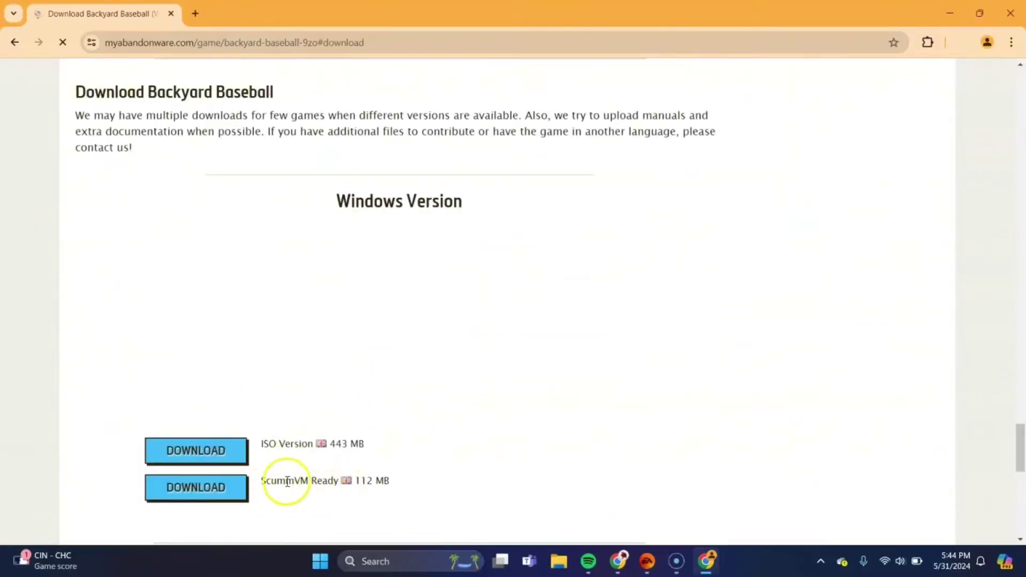
{"action": "left_click", "coordinate": [210, 497]}
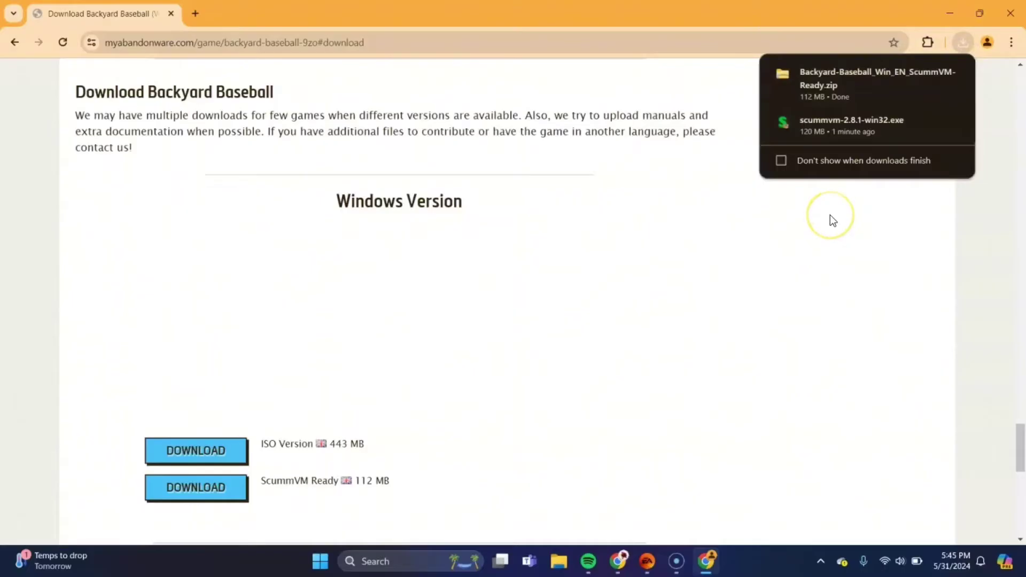
Close the browser and open the Downloads folder in File Explorer
{"action": "left_click", "coordinate": [998, 15]}
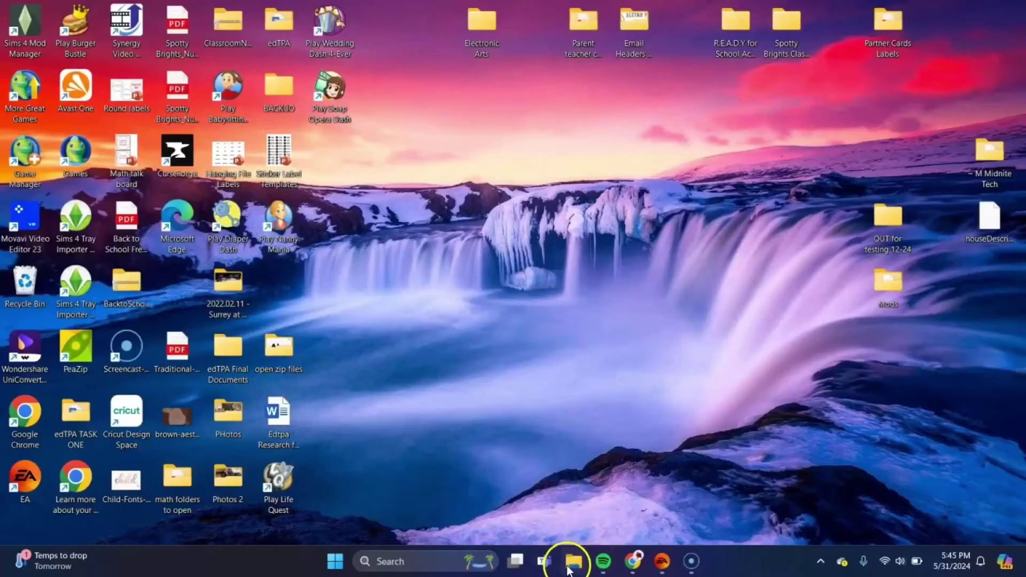
{"action": "left_click", "coordinate": [574, 562]}
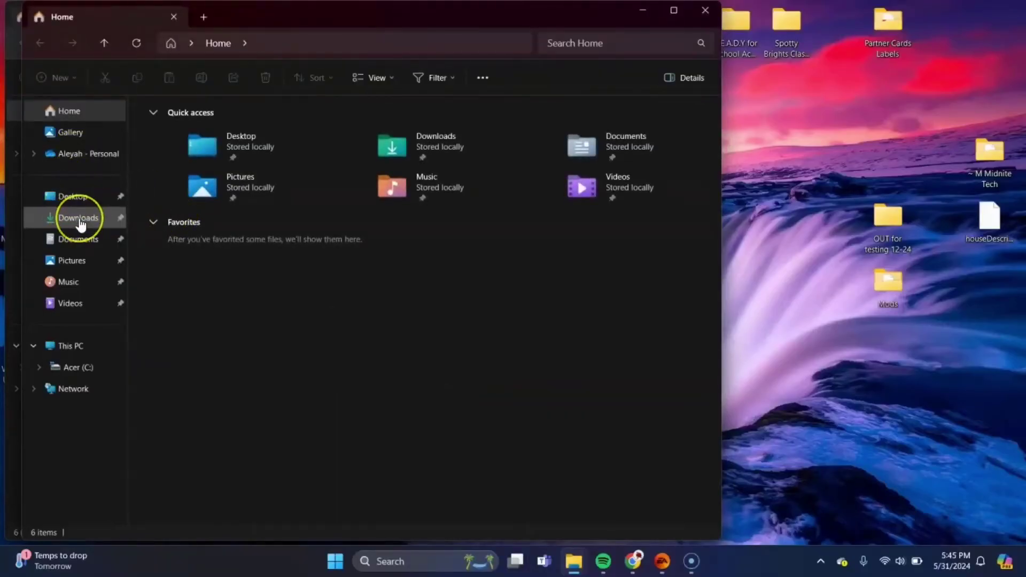
{"action": "left_click", "coordinate": [79, 219]}
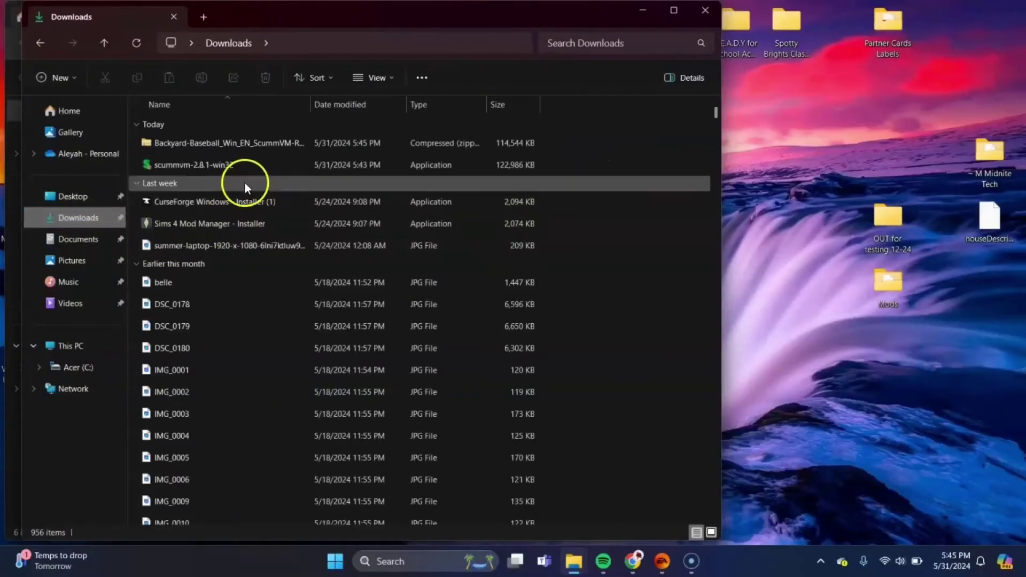
Run the scummvm-2.8.1-win32 installer and accept English as the setup language
{"action": "left_click", "coordinate": [200, 164]}
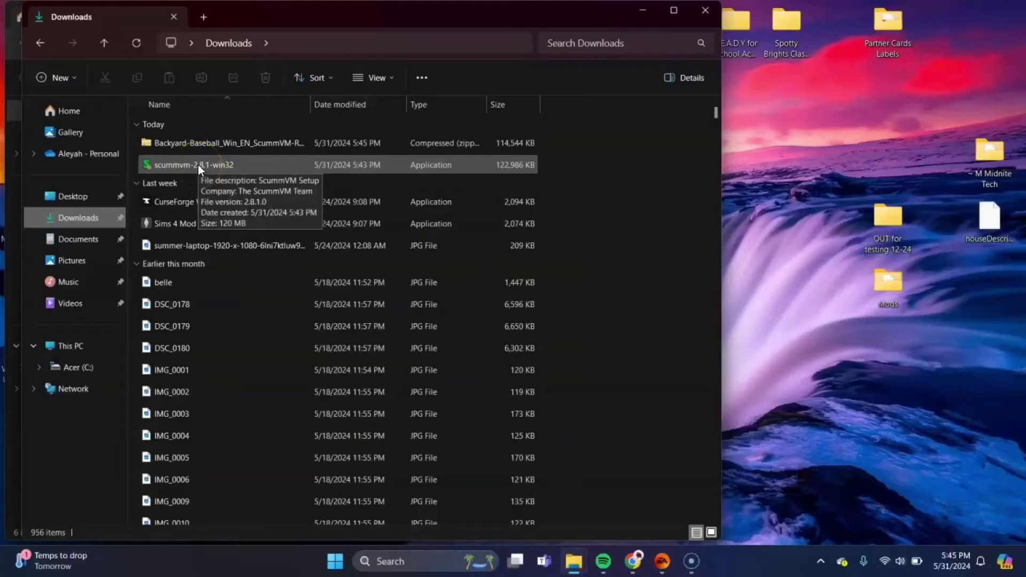
{"action": "left_click", "coordinate": [198, 165]}
{"action": "double_click", "coordinate": [198, 165]}
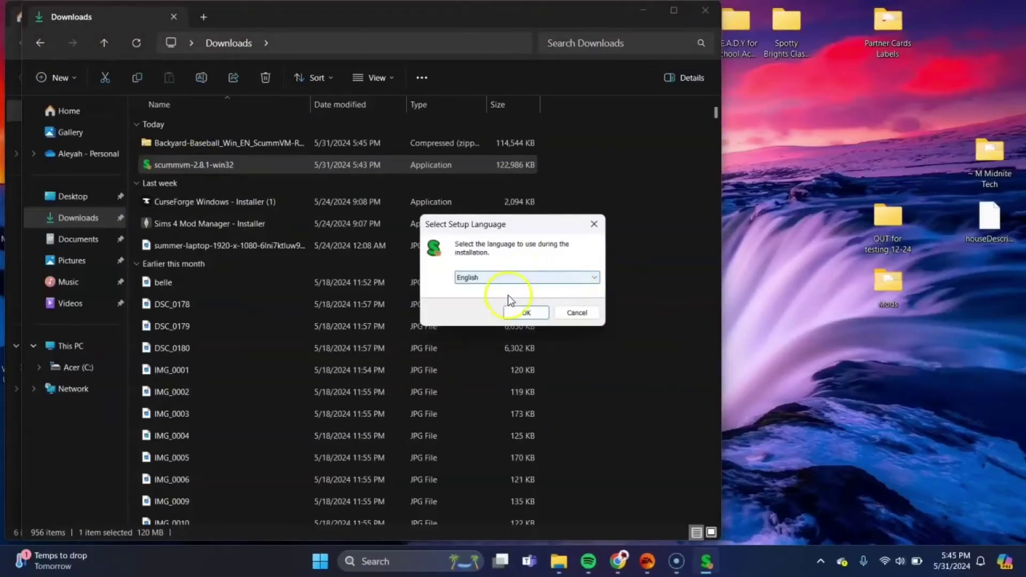
{"action": "left_click", "coordinate": [527, 313]}
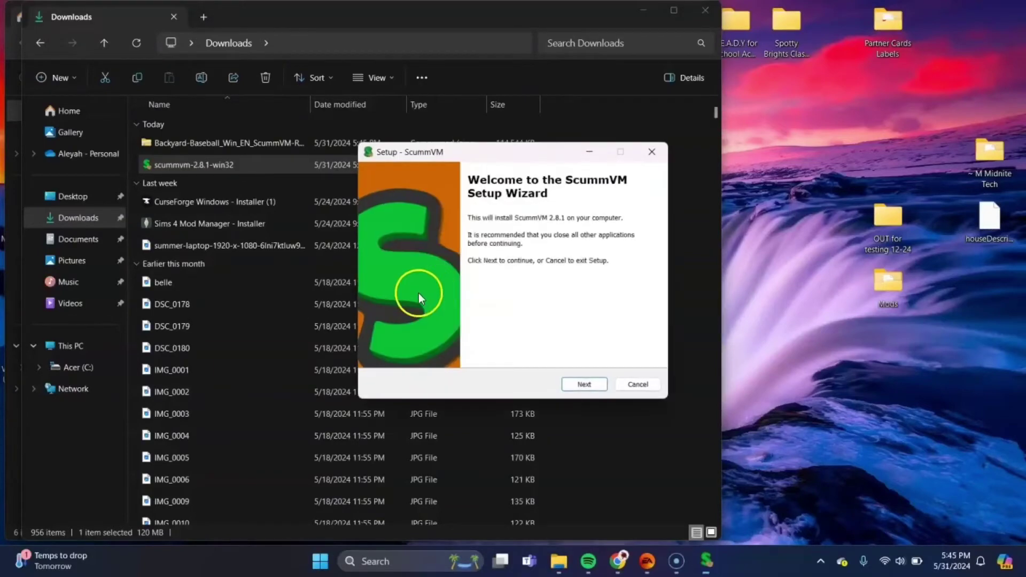
Install ScummVM in C:\Program Files\ScummVM with a desktop shortcut, finish setup with the manual and program launch options enabled, and bring ScummVM into view
{"action": "left_click", "coordinate": [583, 383]}
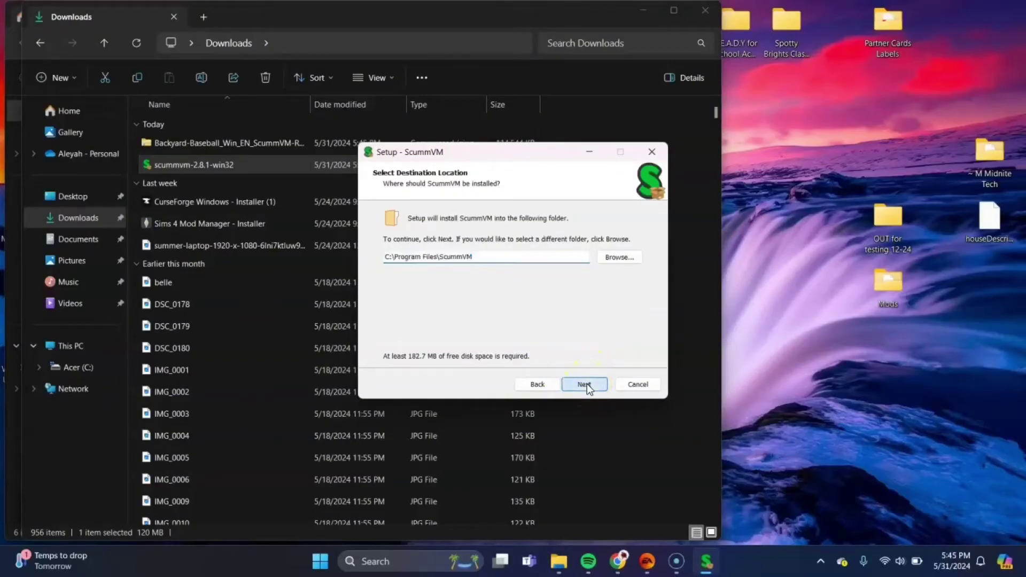
{"action": "left_click", "coordinate": [585, 384]}
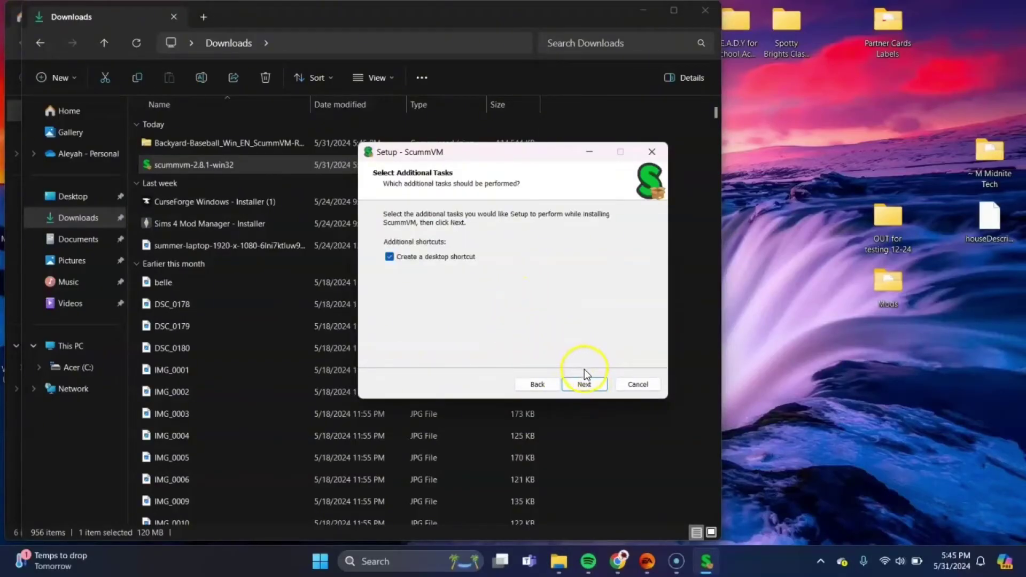
{"action": "left_click", "coordinate": [589, 384]}
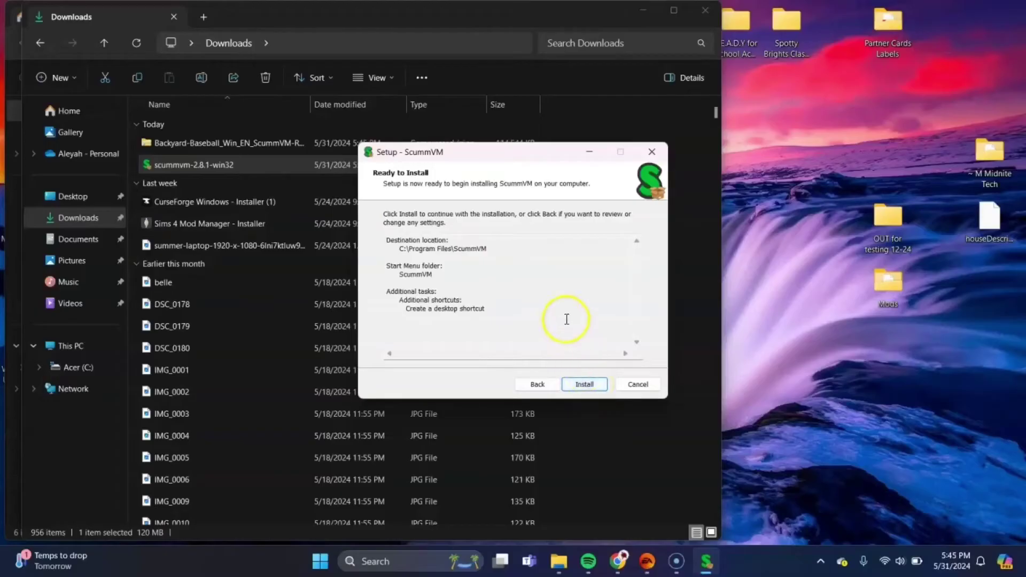
{"action": "left_click", "coordinate": [581, 386]}
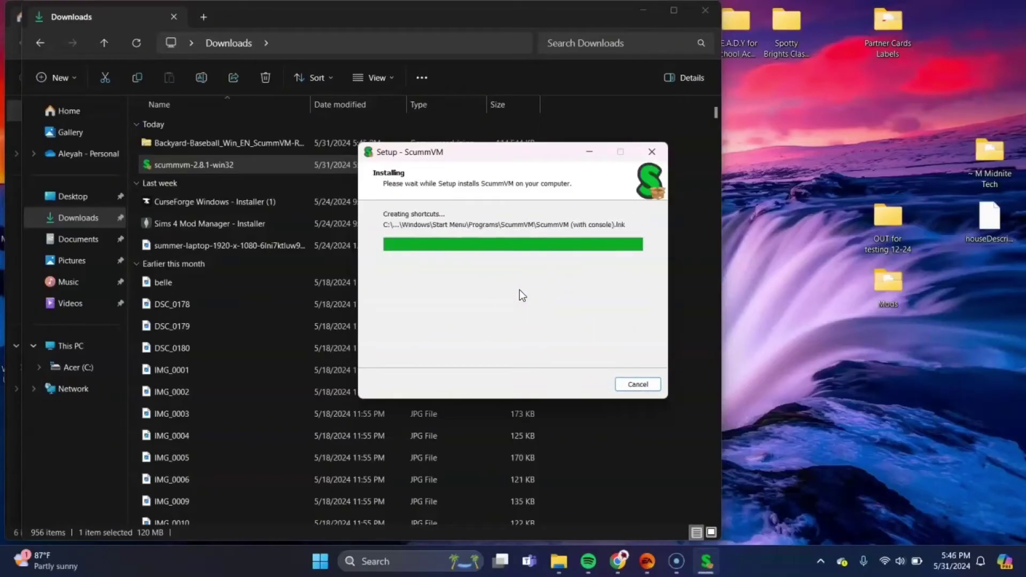
{"action": "left_click", "coordinate": [569, 348]}
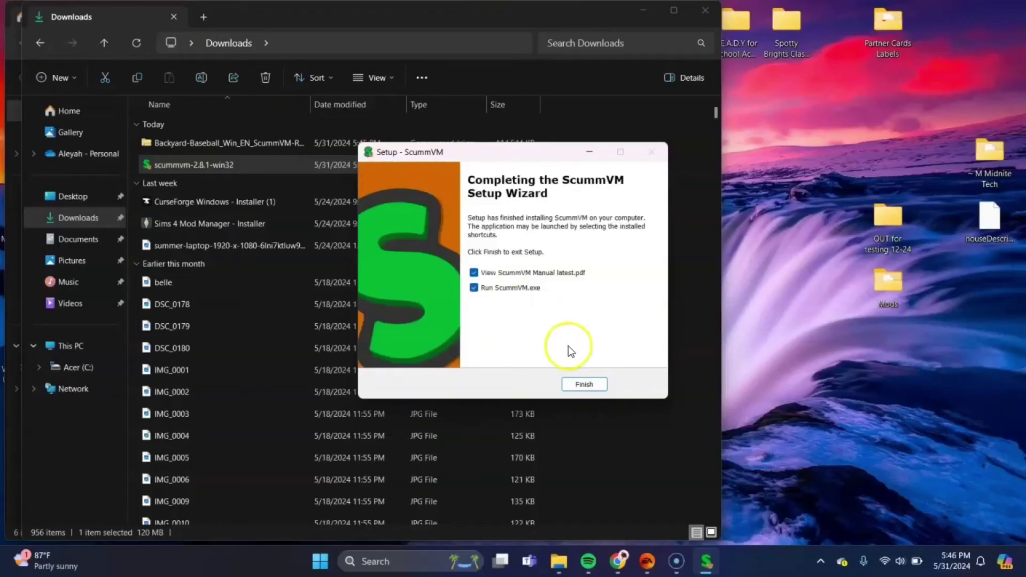
{"action": "left_click", "coordinate": [590, 384]}
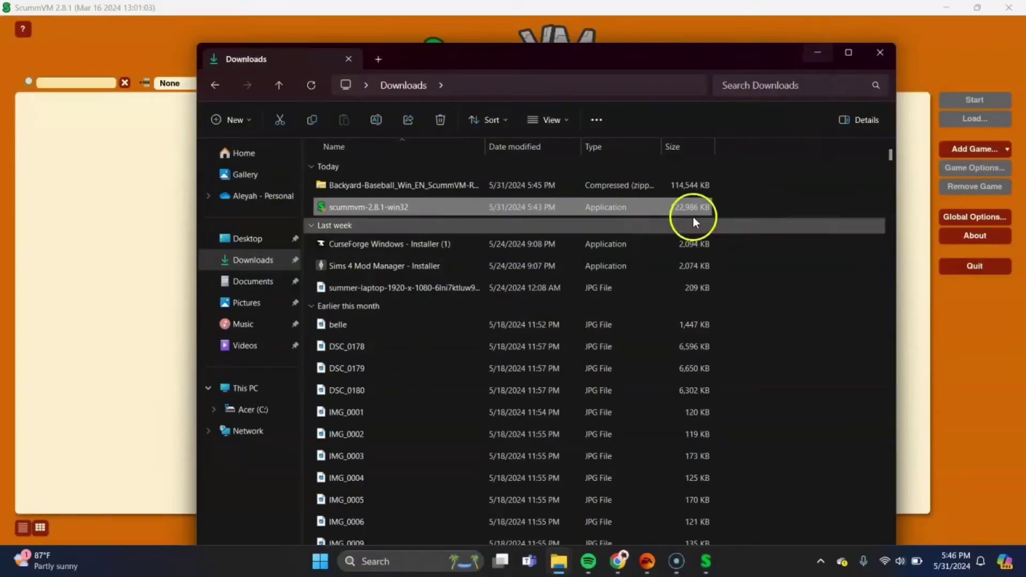
{"action": "left_click", "coordinate": [818, 56]}
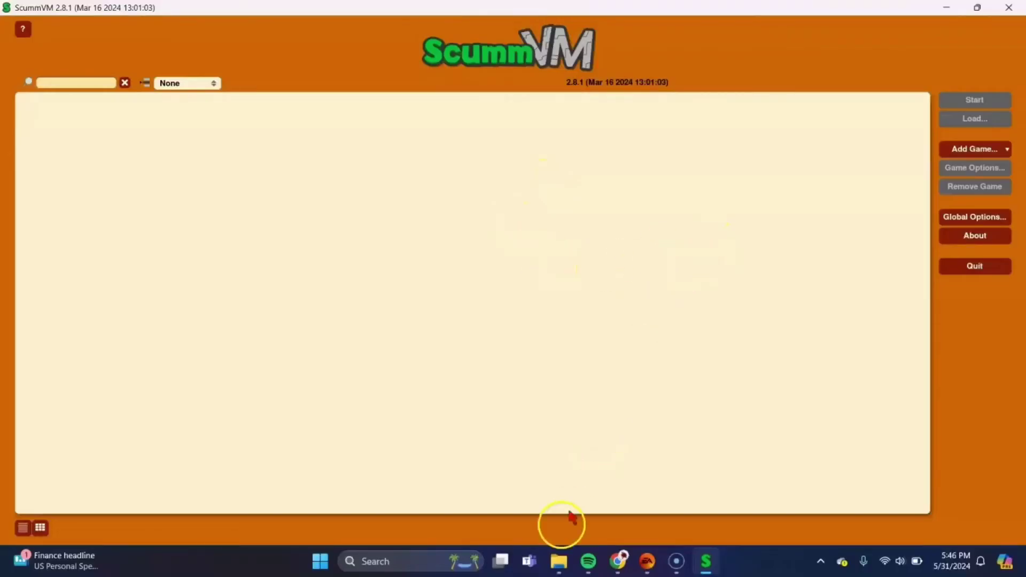
Check the game files in the downloaded Backyard-Baseball_Win_EN_ScummVM-Ready archive and copy its Backyard Baseball folder to the Desktop
{"action": "left_click", "coordinate": [561, 562]}
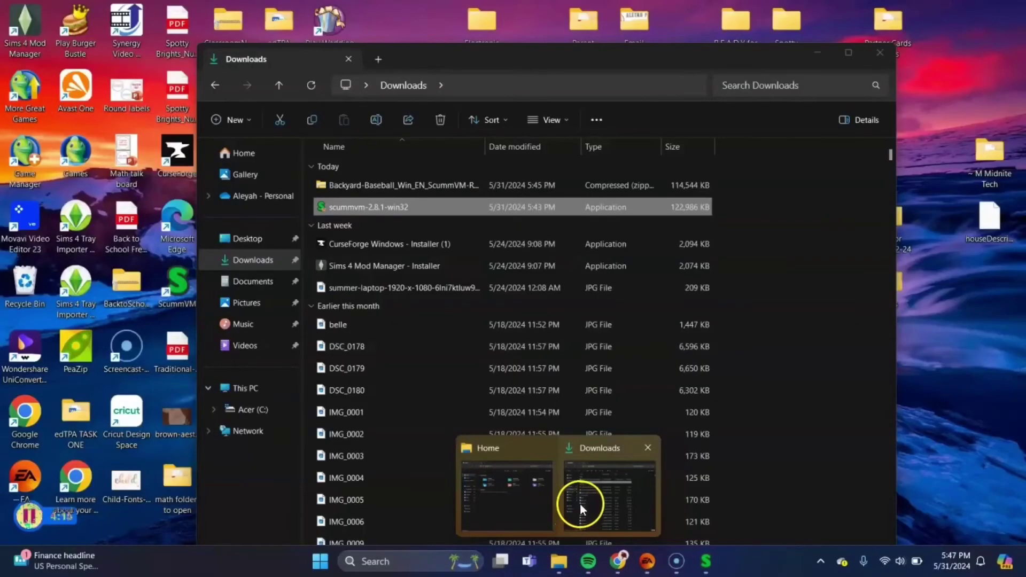
{"action": "left_click", "coordinate": [581, 506]}
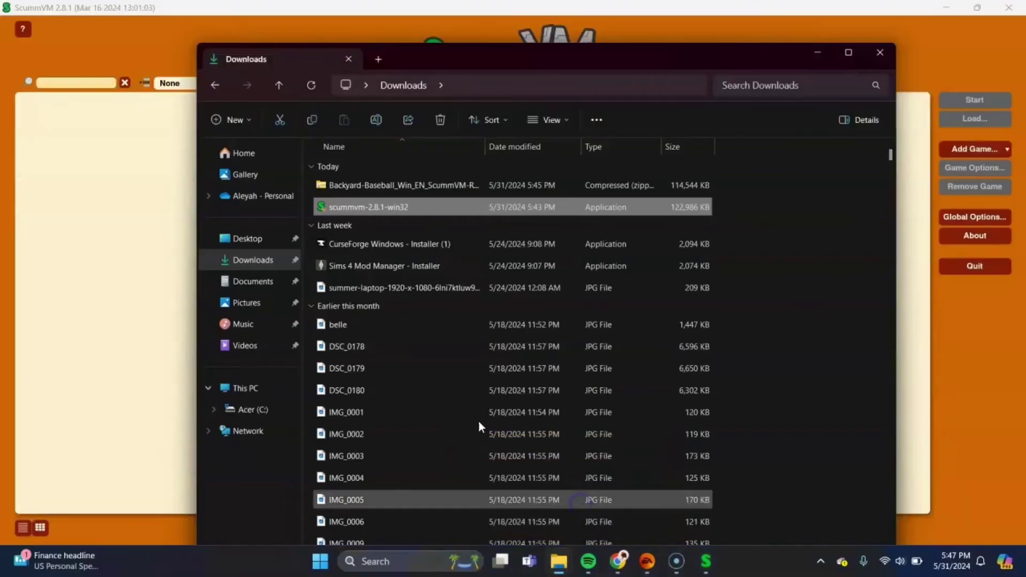
{"action": "double_click", "coordinate": [377, 187]}
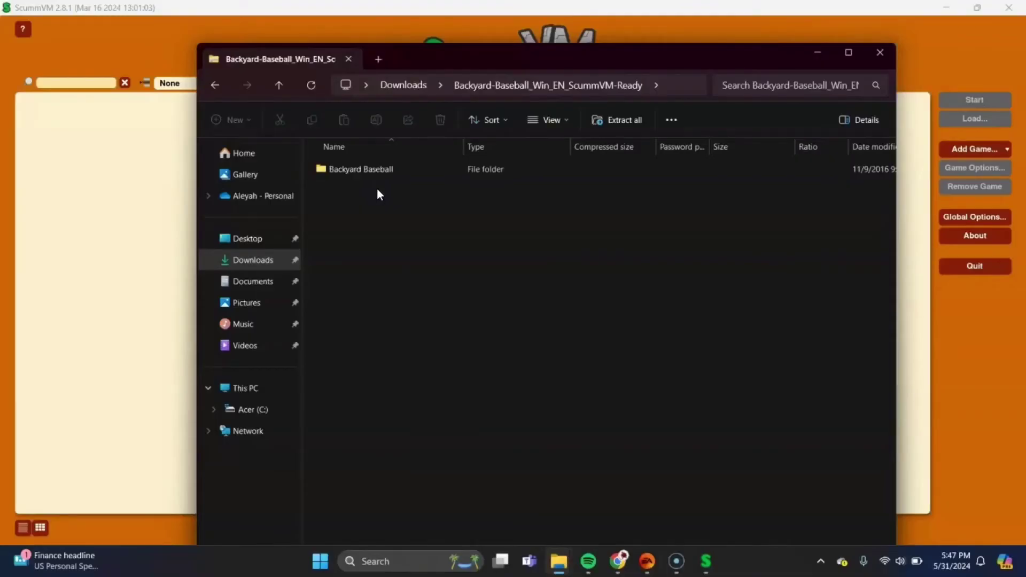
{"action": "double_click", "coordinate": [384, 170]}
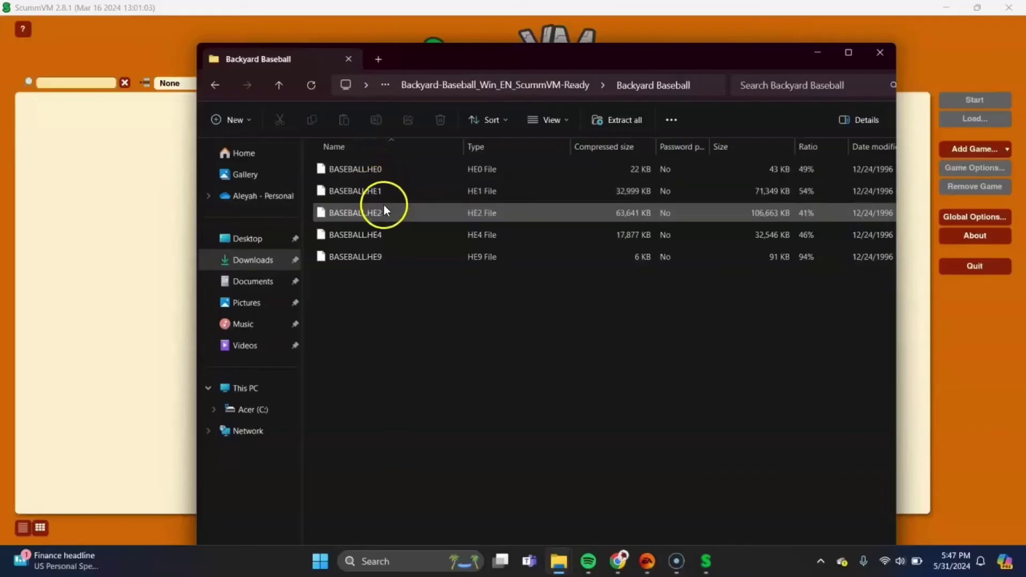
{"action": "left_click", "coordinate": [219, 88]}
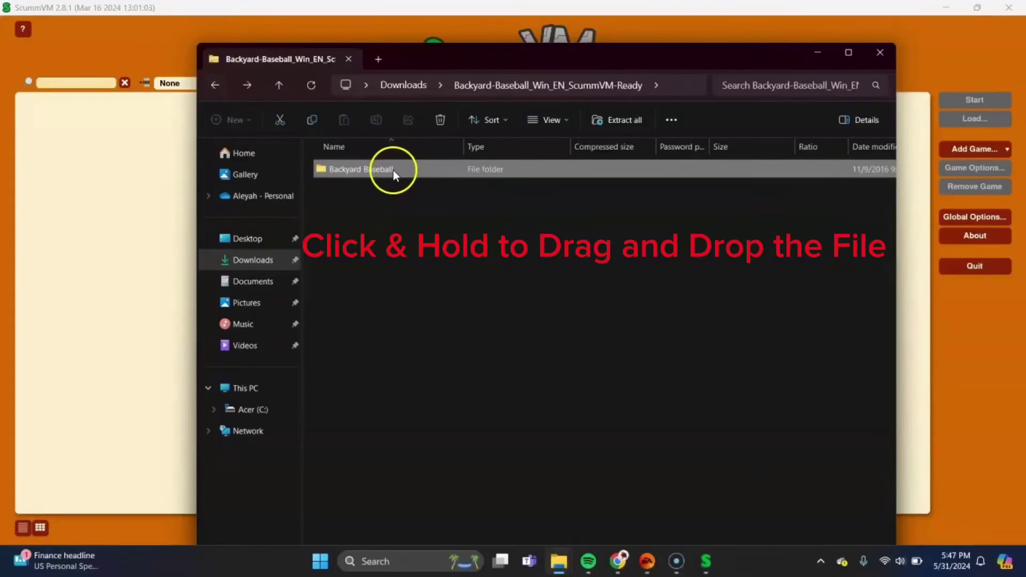
{"action": "left_click_drag", "start_coordinate": [393, 170], "coordinate": [246, 246]}
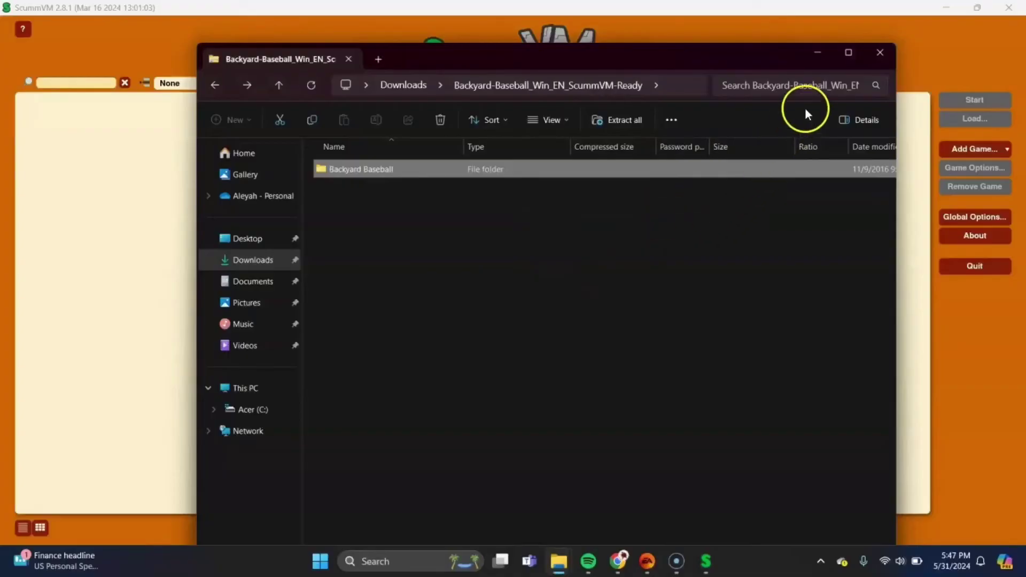
{"action": "left_click", "coordinate": [818, 53]}
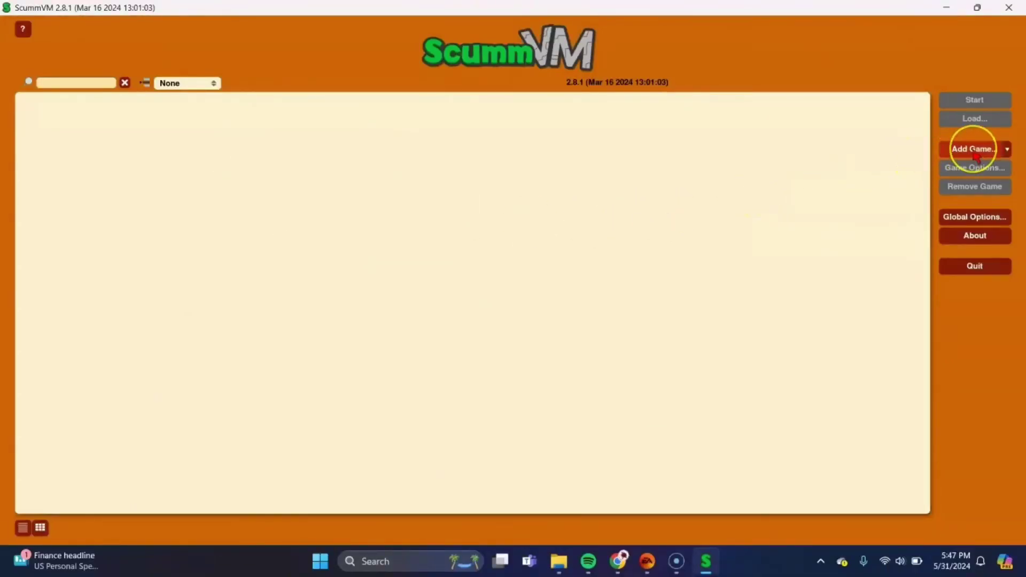
Add the Backyard Baseball folder on the Desktop to ScummVM with its default game settings and start the game
{"action": "left_click", "coordinate": [959, 149]}
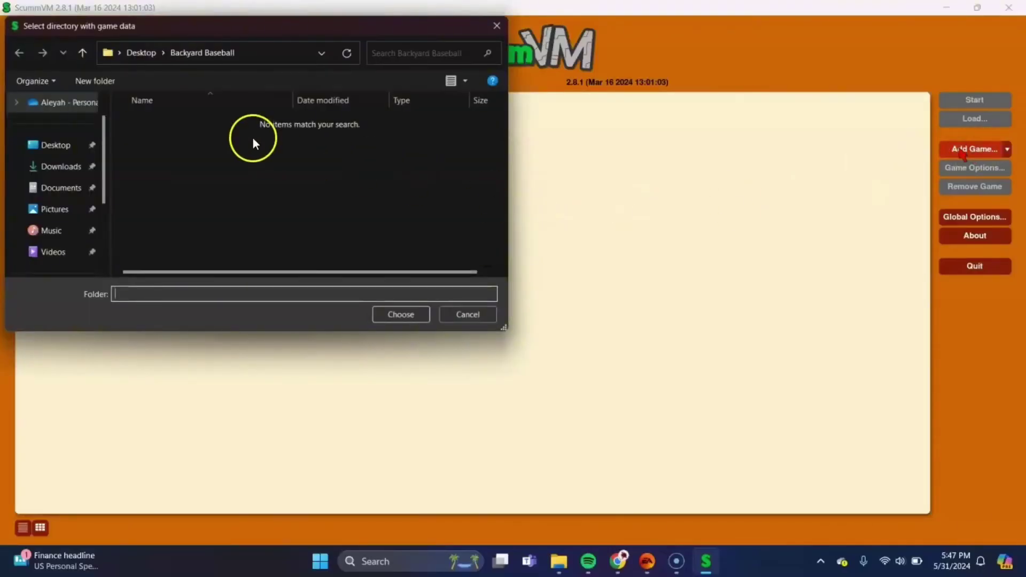
{"action": "left_click", "coordinate": [57, 152]}
{"action": "left_click", "coordinate": [163, 211]}
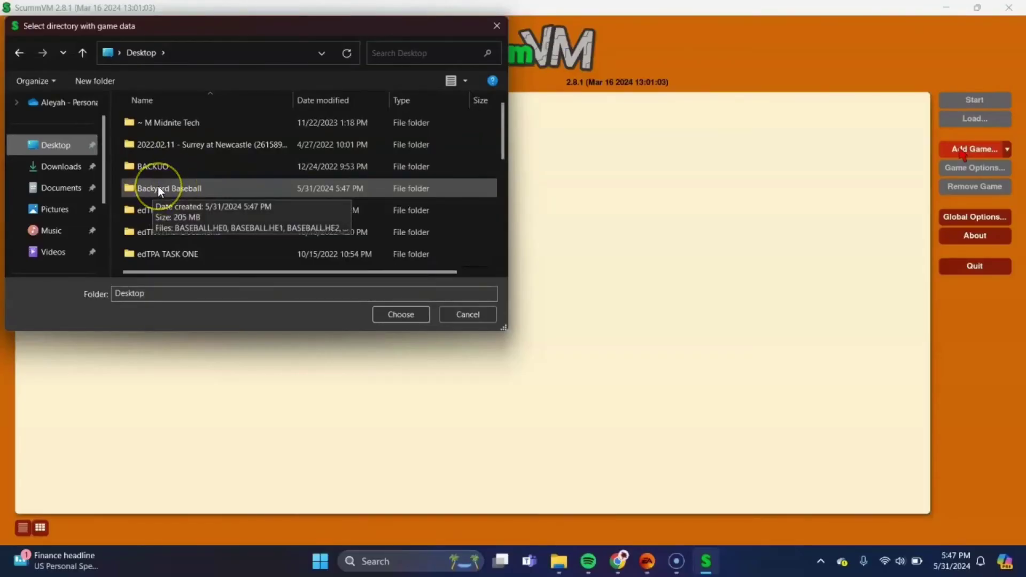
{"action": "left_click", "coordinate": [160, 189]}
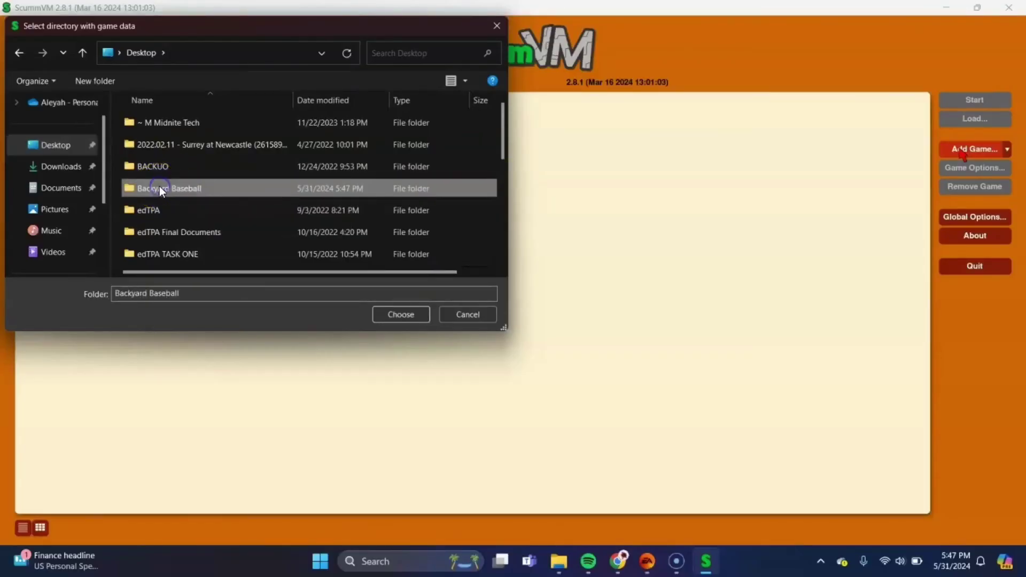
{"action": "left_click", "coordinate": [389, 313]}
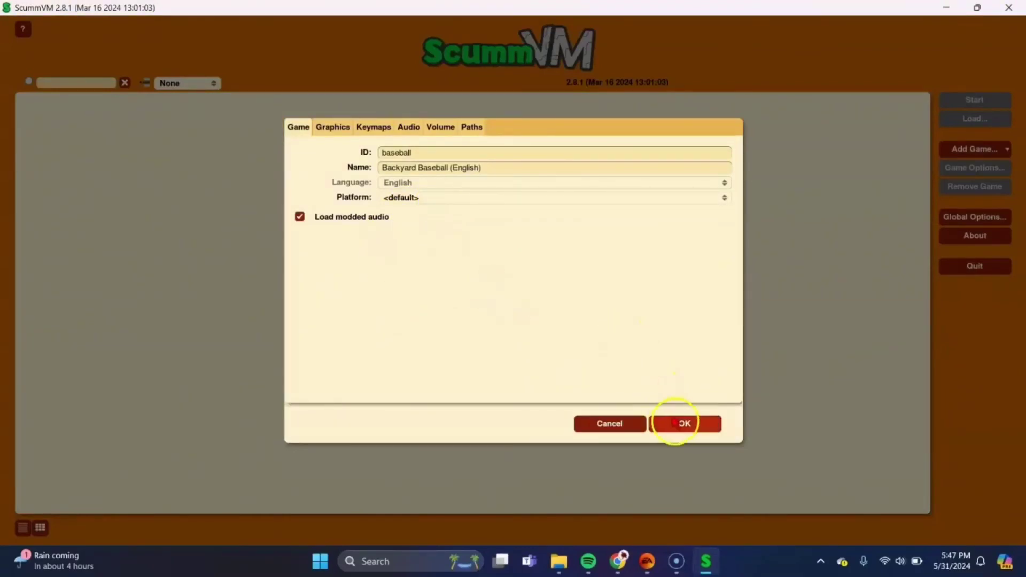
{"action": "left_click", "coordinate": [679, 425]}
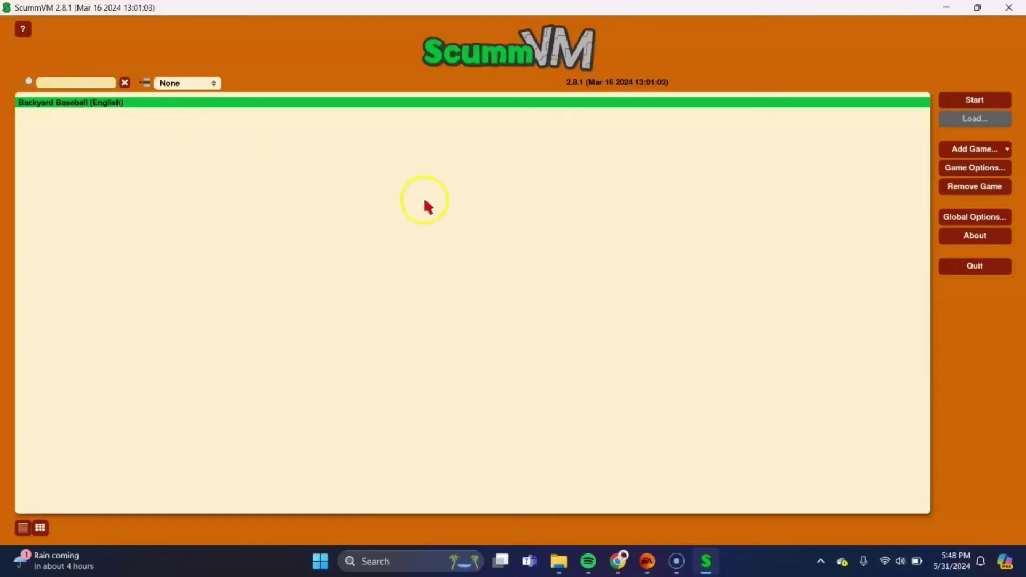
{"action": "left_click", "coordinate": [975, 100]}
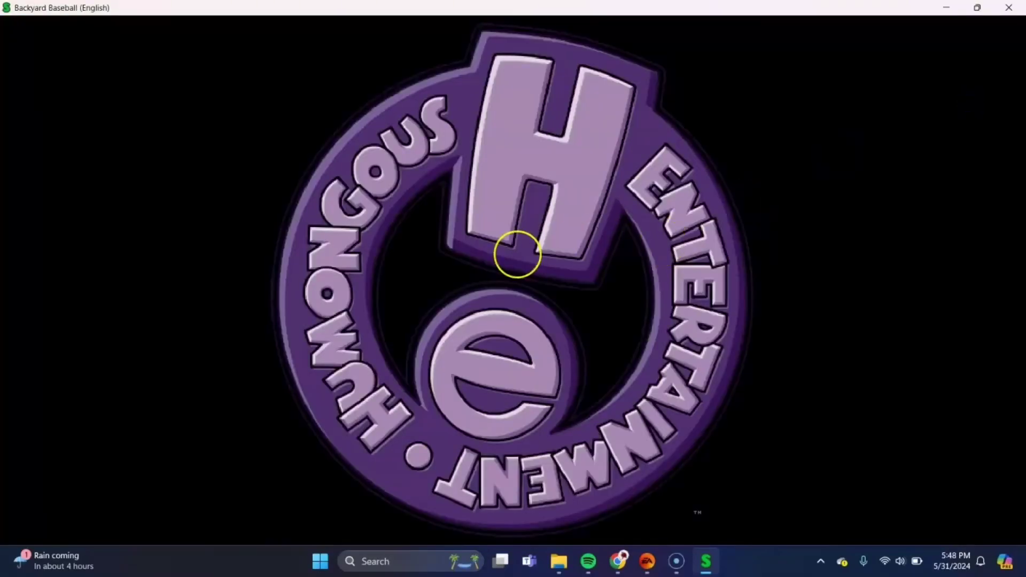